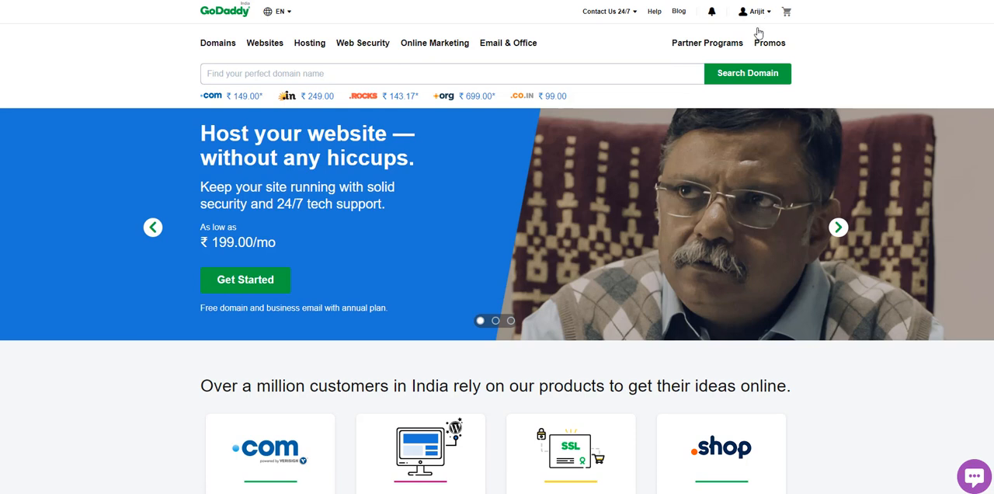
- Open the DNS management page for hissecretlove.com from the GoDaddy account's product list
{"action": "left_click", "coordinate": [764, 12]}
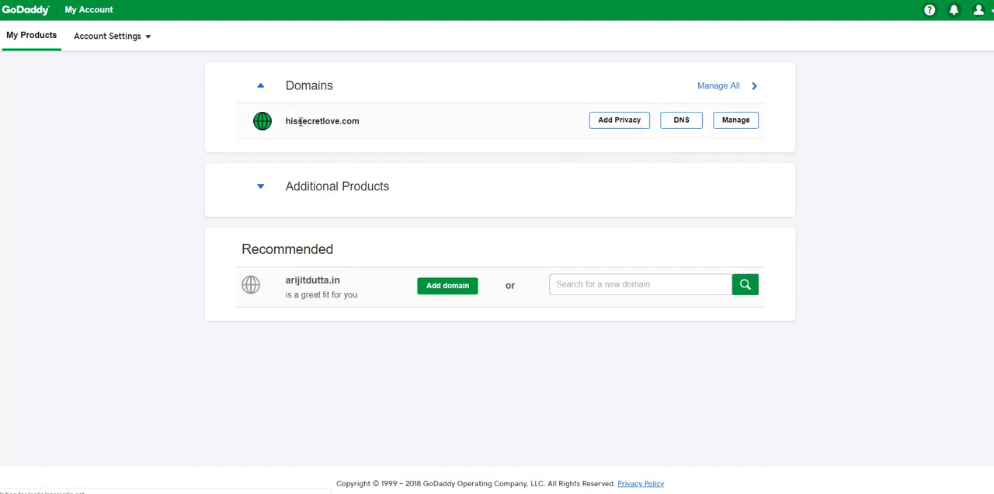
{"action": "left_click", "coordinate": [682, 125]}
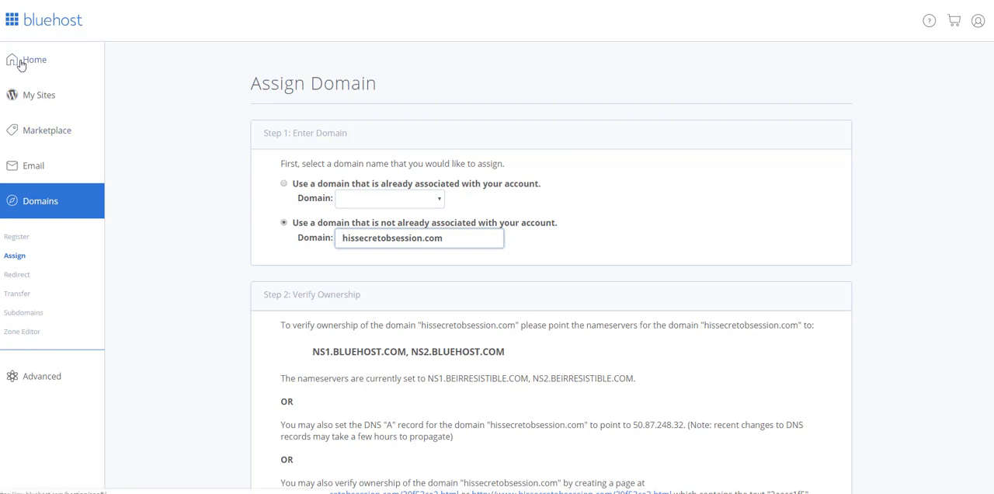
- In Bluehost, go to the domain management page and open the form for assigning a domain to the cPanel account
{"action": "left_click", "coordinate": [43, 210]}
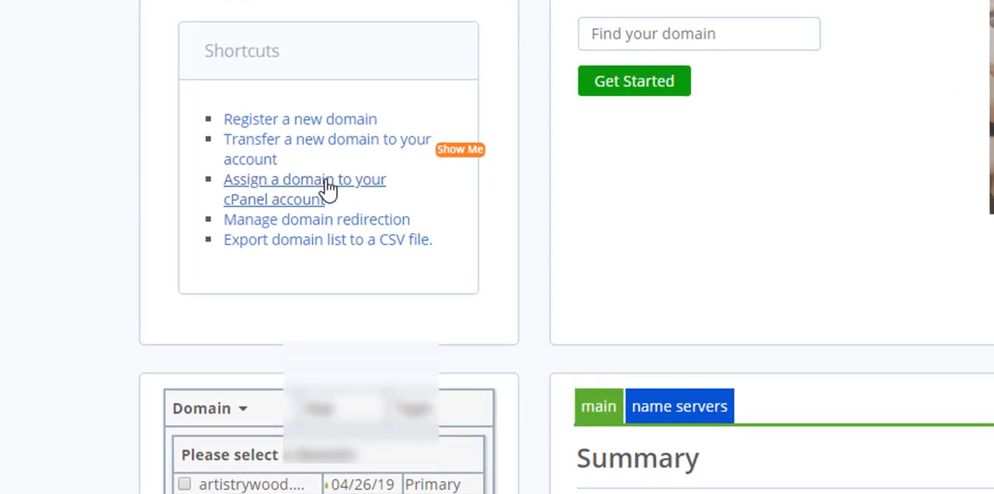
{"action": "left_click", "coordinate": [326, 187]}
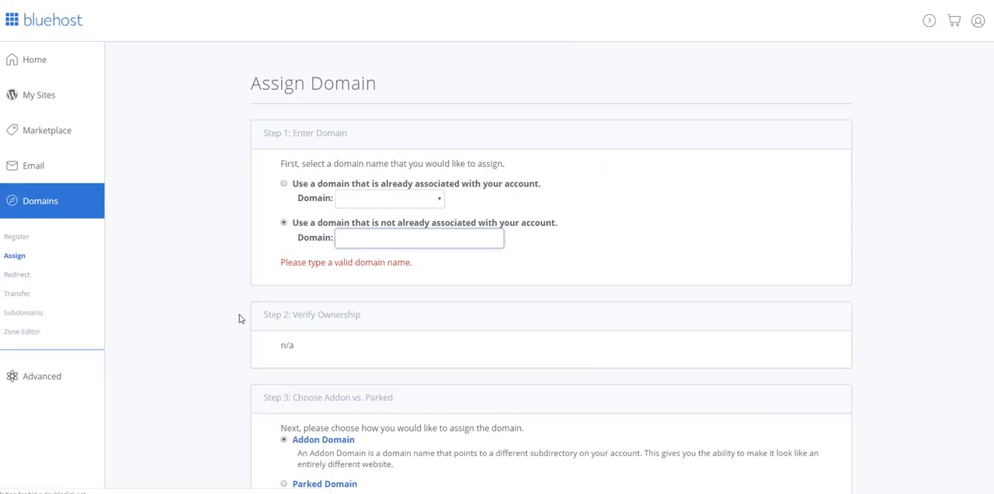
- Enter hissecretobsession.com as the domain that is not already associated with the account
{"action": "left_click", "coordinate": [457, 240]}
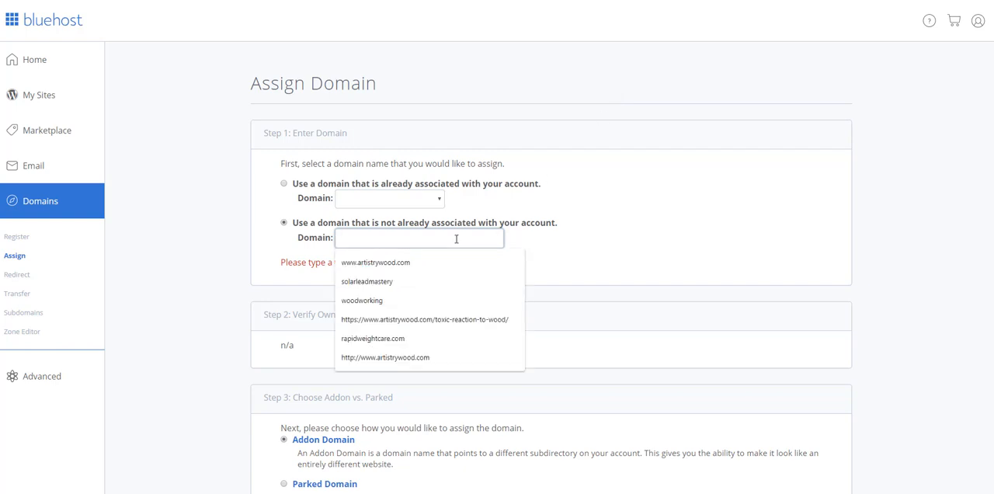
{"action": "type", "text": "his"}
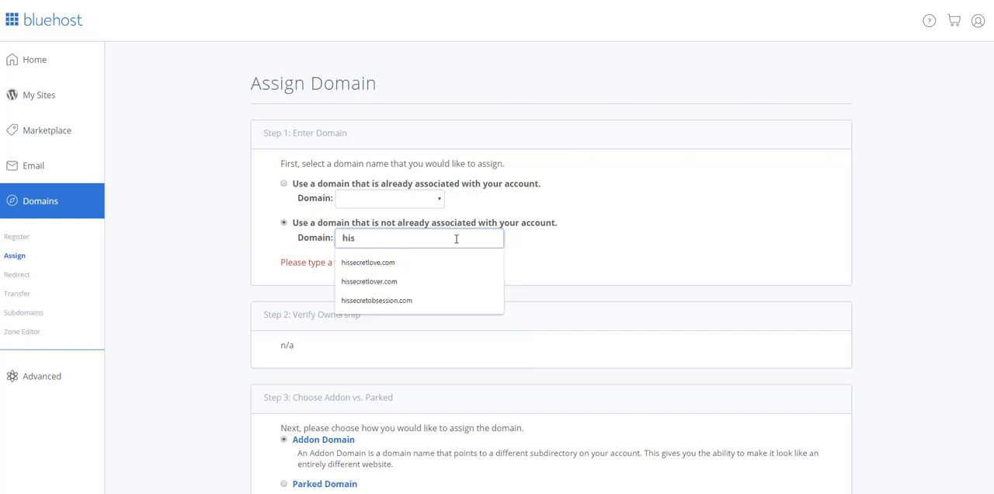
{"action": "key", "text": "Down"}
{"action": "key", "text": "Down"}
{"action": "key", "text": "Down"}
{"action": "key", "text": "Down"}
{"action": "key", "text": "Down"}
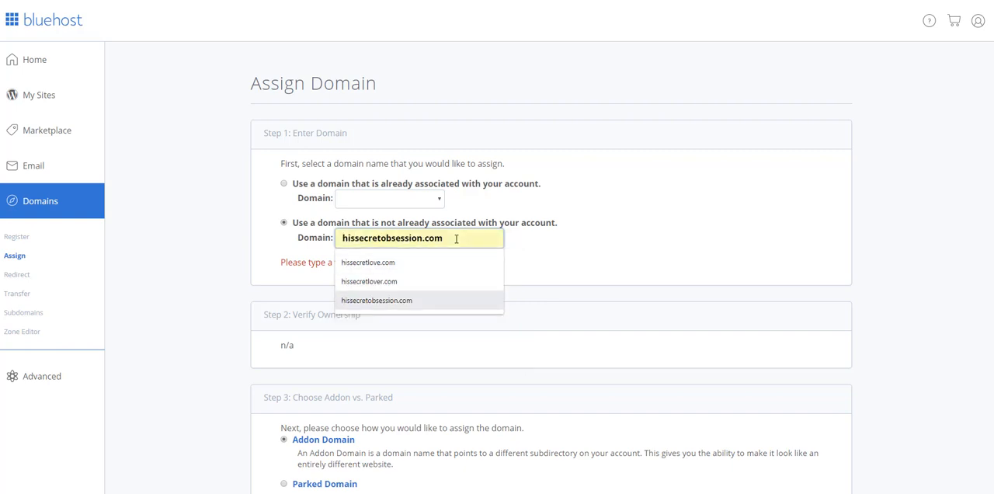
{"action": "key", "text": "Up"}
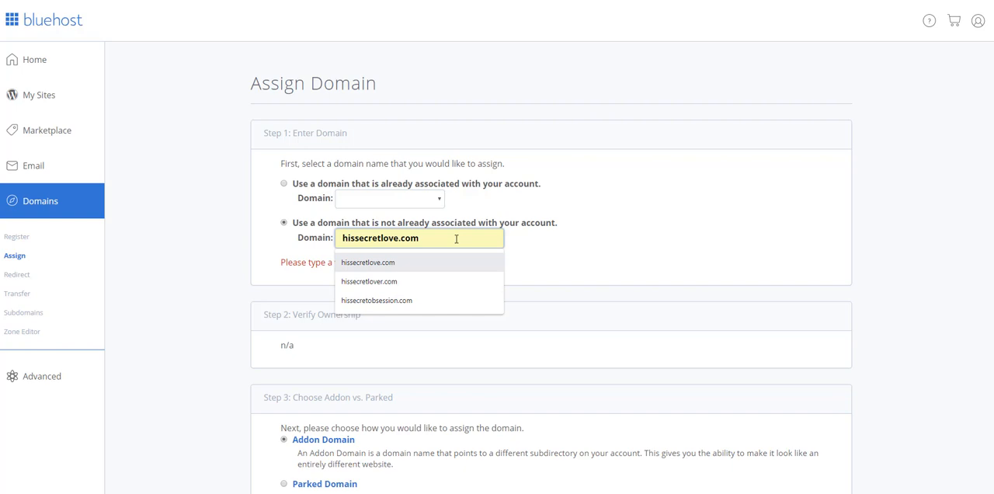
{"action": "key", "text": "Down"}
{"action": "key", "text": "Down"}
{"action": "left_click", "coordinate": [444, 302]}
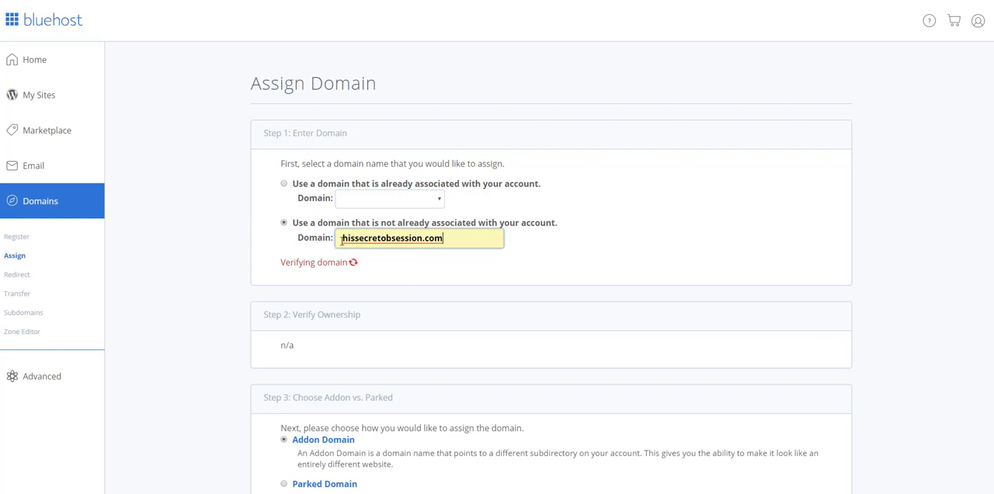
{"action": "triple_click", "coordinate": [471, 245]}
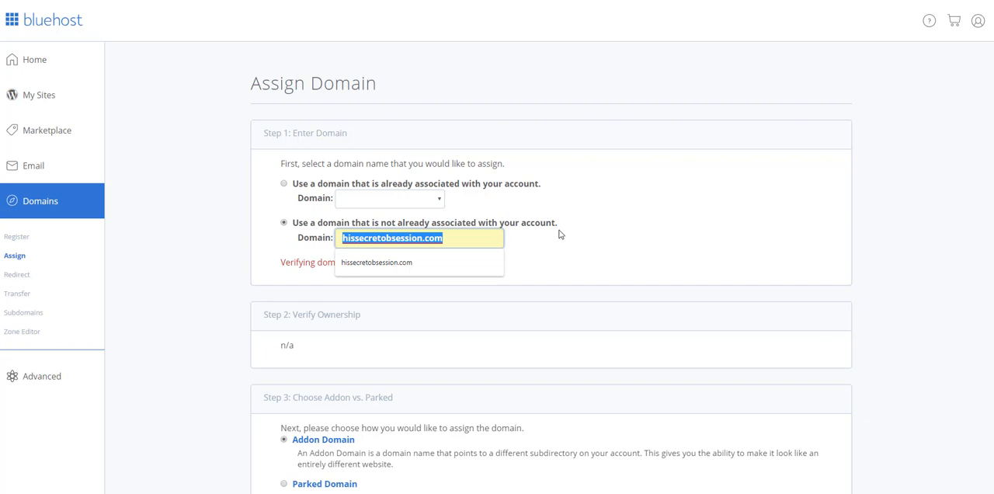
{"action": "left_click", "coordinate": [561, 253]}
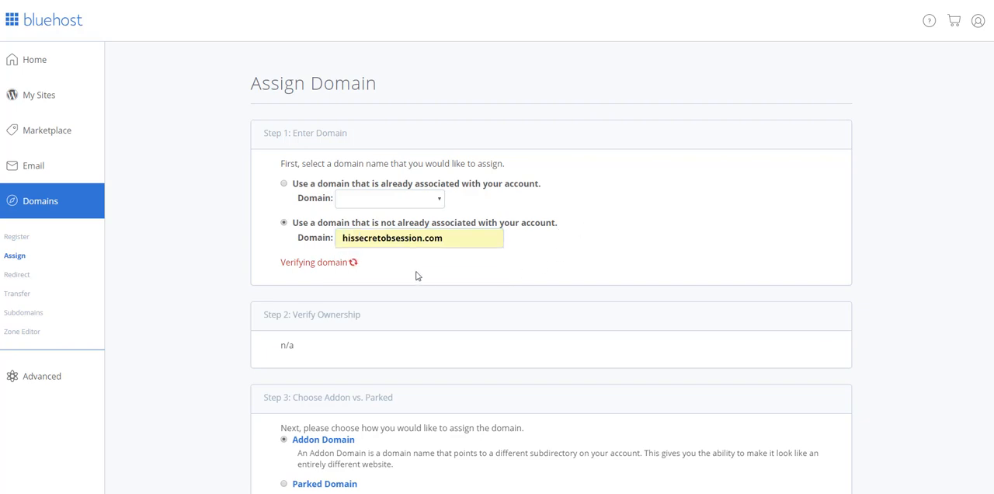
{"action": "left_click", "coordinate": [466, 243]}
{"action": "left_click_drag", "start_coordinate": [284, 274], "coordinate": [378, 271]}
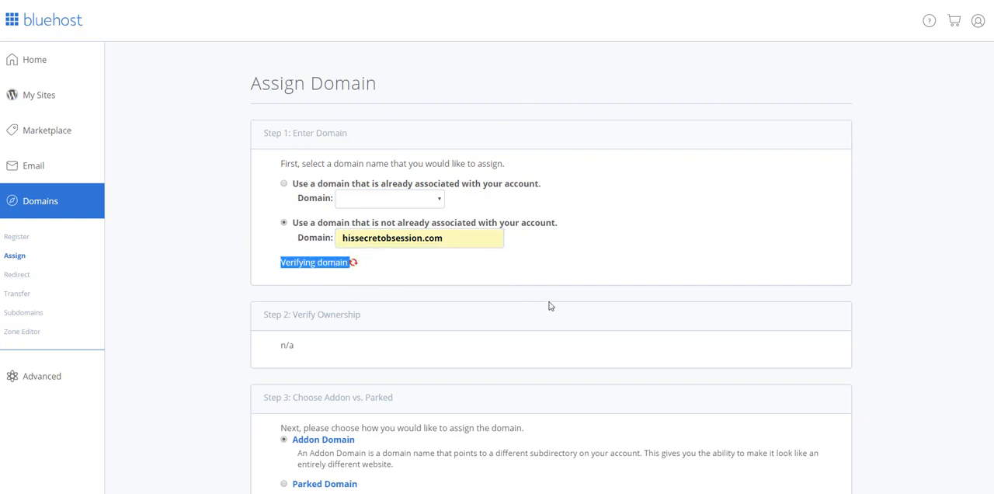
{"action": "left_click", "coordinate": [548, 303]}
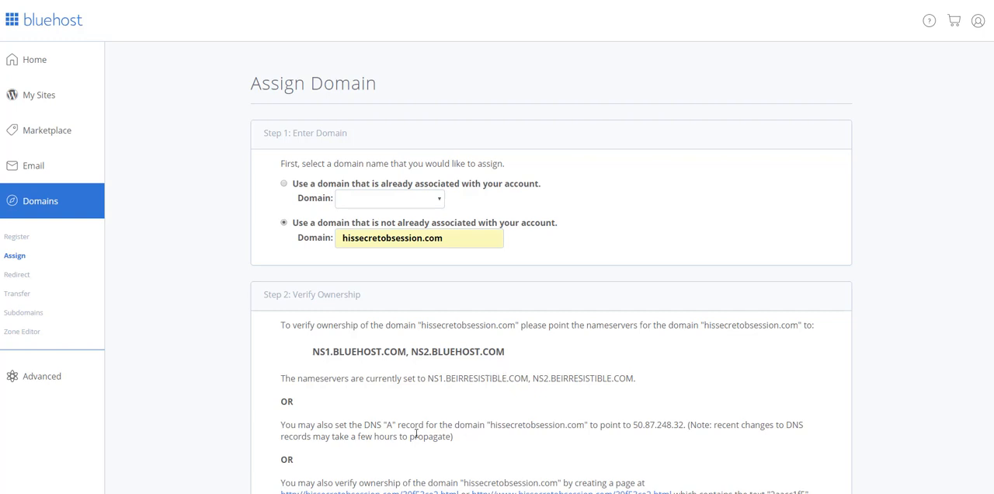
- Examine the ownership verification options for hissecretobsession.com, including the required nameservers, the A record address and the current nameservers
{"action": "scroll", "coordinate": [536, 250], "scroll_direction": "down", "scroll_amount": 1}
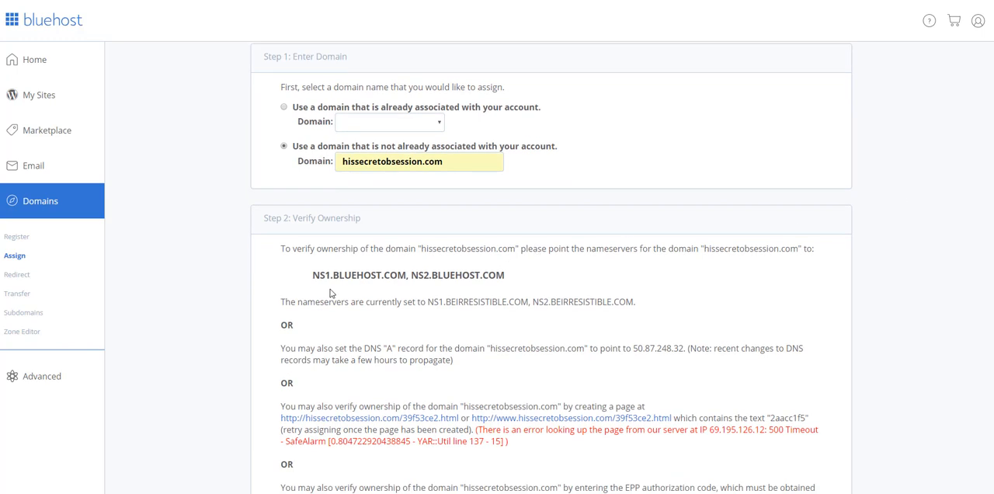
{"action": "left_click_drag", "start_coordinate": [311, 276], "coordinate": [516, 280]}
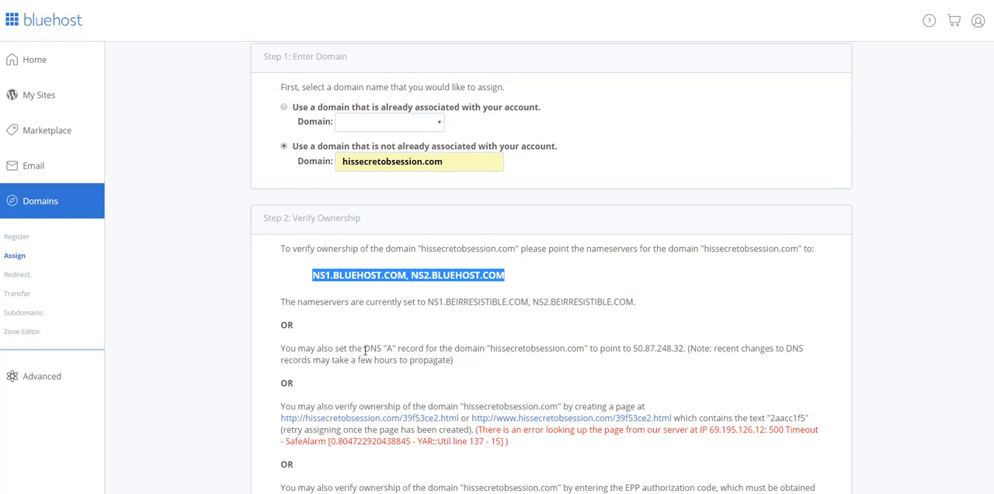
{"action": "left_click_drag", "start_coordinate": [391, 349], "coordinate": [418, 349]}
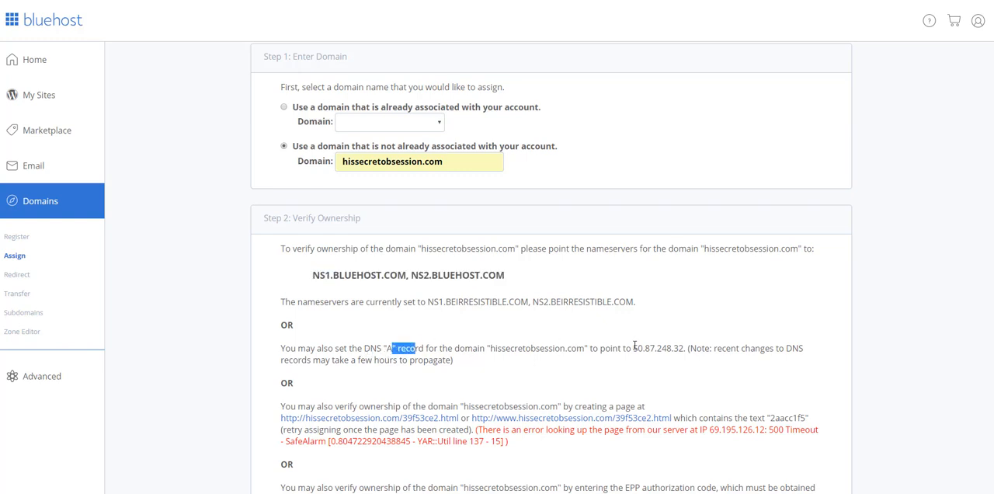
{"action": "left_click_drag", "start_coordinate": [633, 349], "coordinate": [683, 348]}
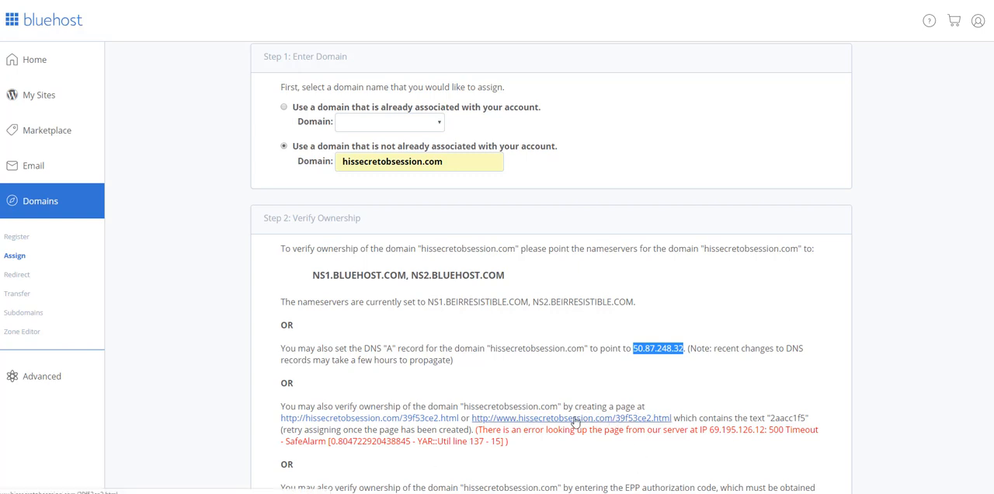
{"action": "scroll", "coordinate": [576, 423], "scroll_direction": "down", "scroll_amount": 3}
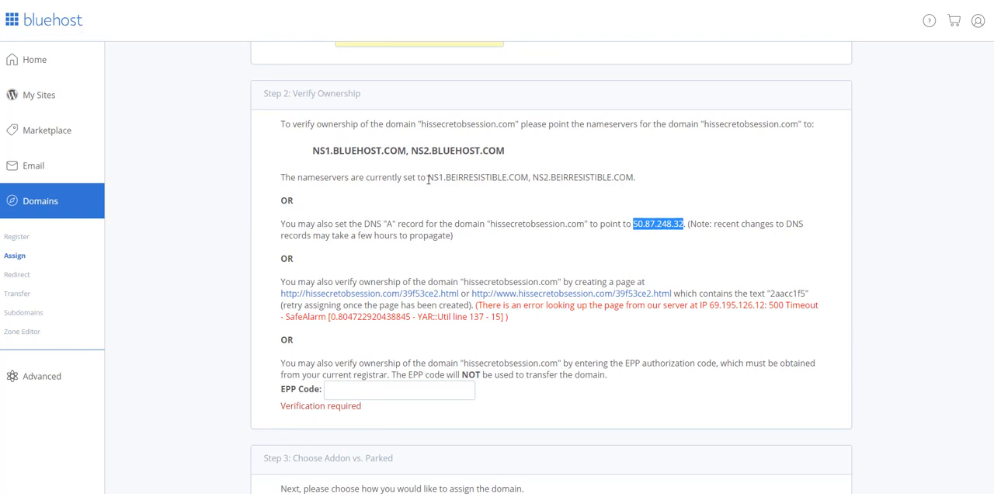
{"action": "left_click_drag", "start_coordinate": [428, 179], "coordinate": [633, 175]}
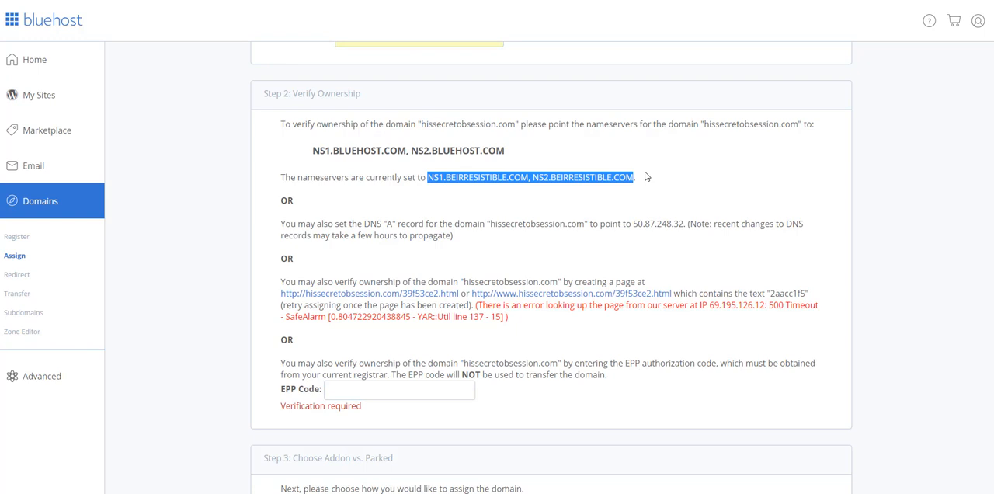
{"action": "left_click", "coordinate": [586, 177]}
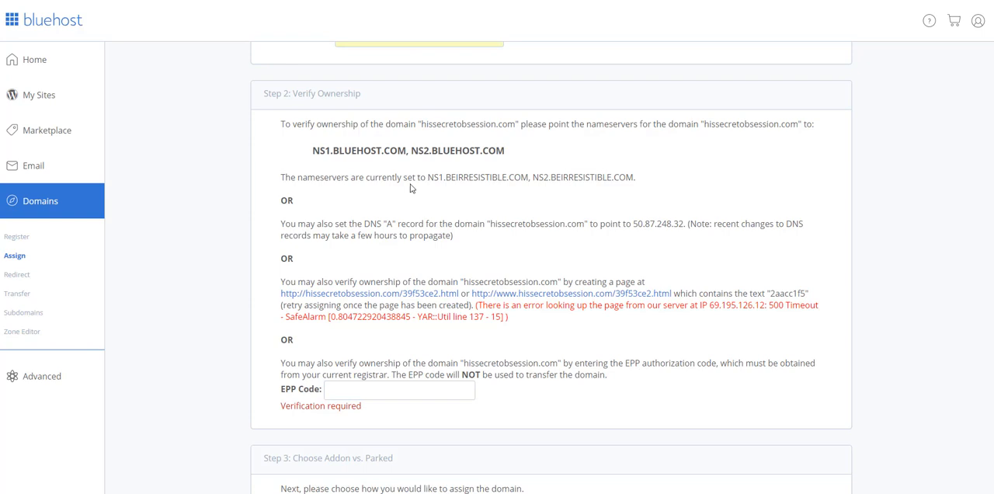
- Copy the first current nameserver, NS1.BEIRRESISTIBLE.COM, into a new sticky note
{"action": "left_click_drag", "start_coordinate": [428, 177], "coordinate": [529, 177]}
{"action": "key", "text": "ctrl+c"}
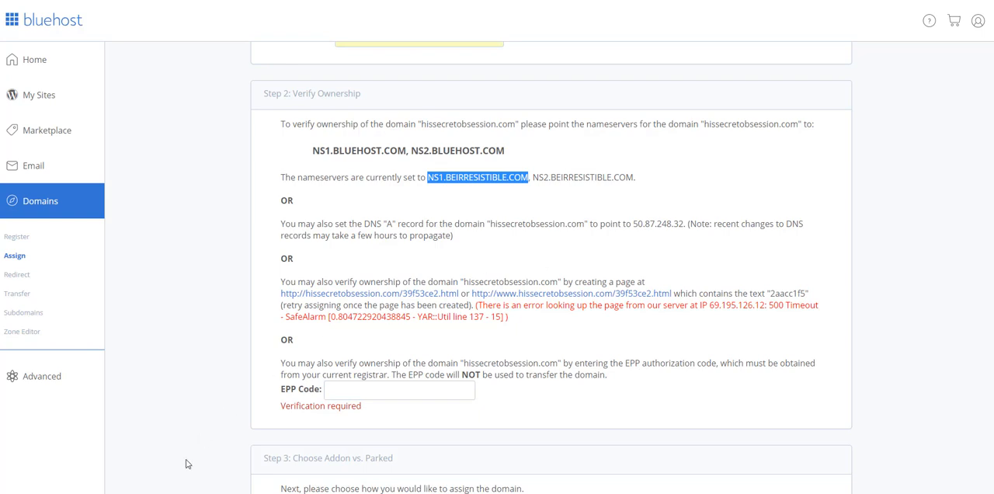
{"action": "left_click", "coordinate": [172, 493]}
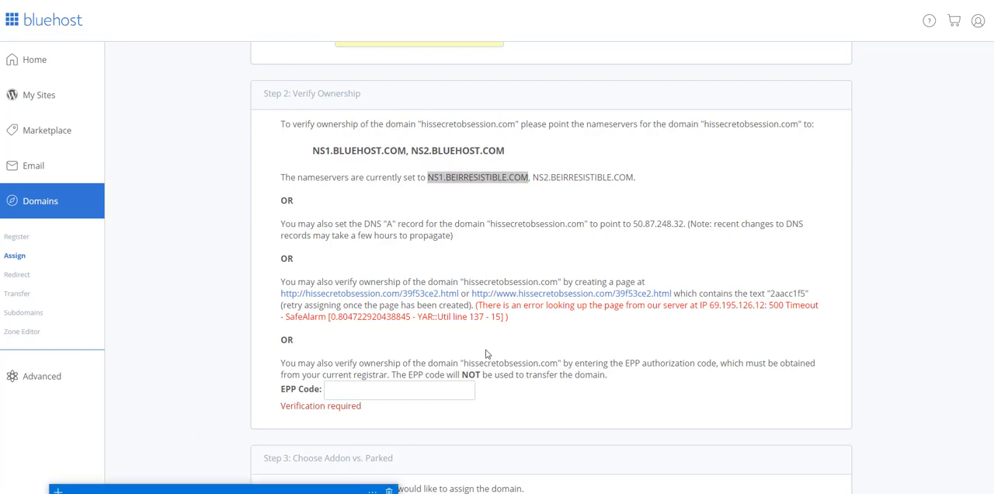
{"action": "left_click", "coordinate": [59, 492]}
{"action": "left_click", "coordinate": [59, 492]}
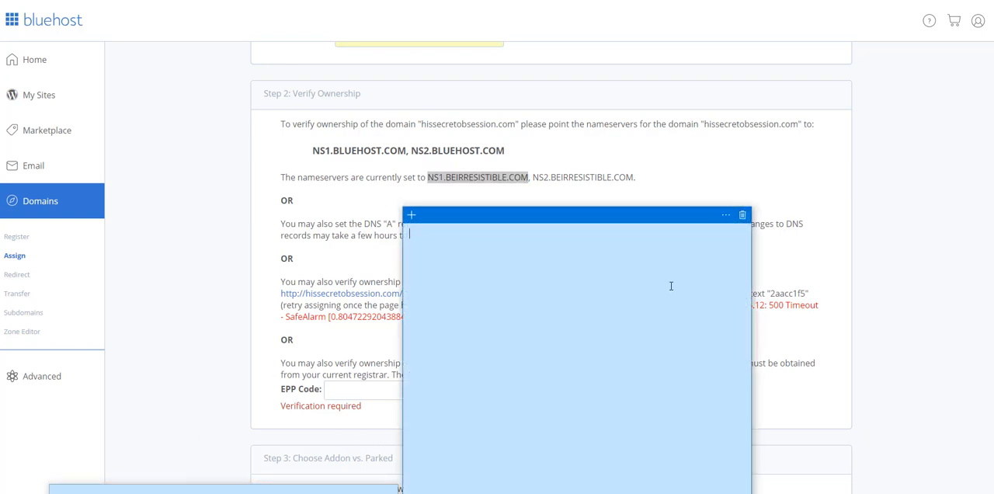
{"action": "key", "text": "ctrl+v"}
{"action": "left_click_drag", "start_coordinate": [642, 217], "coordinate": [747, 215]}
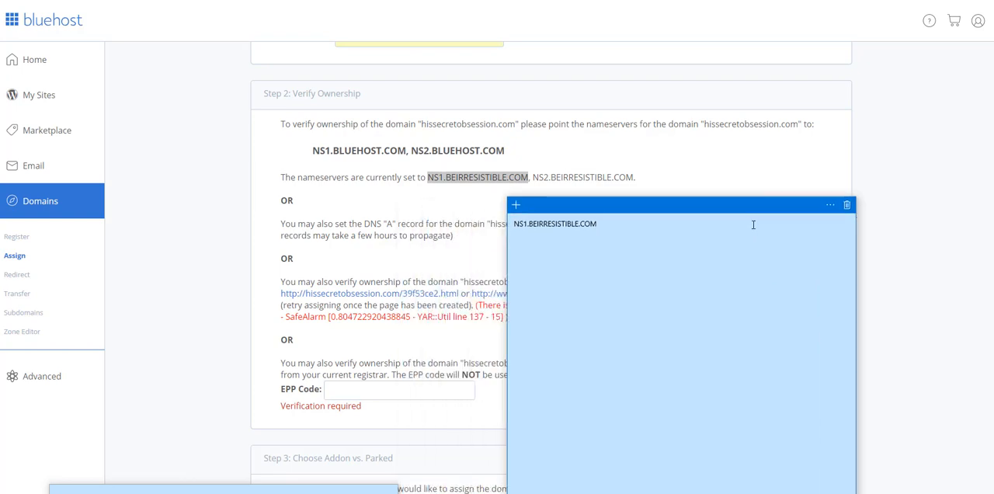
- Copy the second current nameserver, NS2.BEIRRESISTIBLE.COM, into the sticky note below the first one
{"action": "left_click_drag", "start_coordinate": [532, 177], "coordinate": [634, 177]}
{"action": "key", "text": "ctrl+c"}
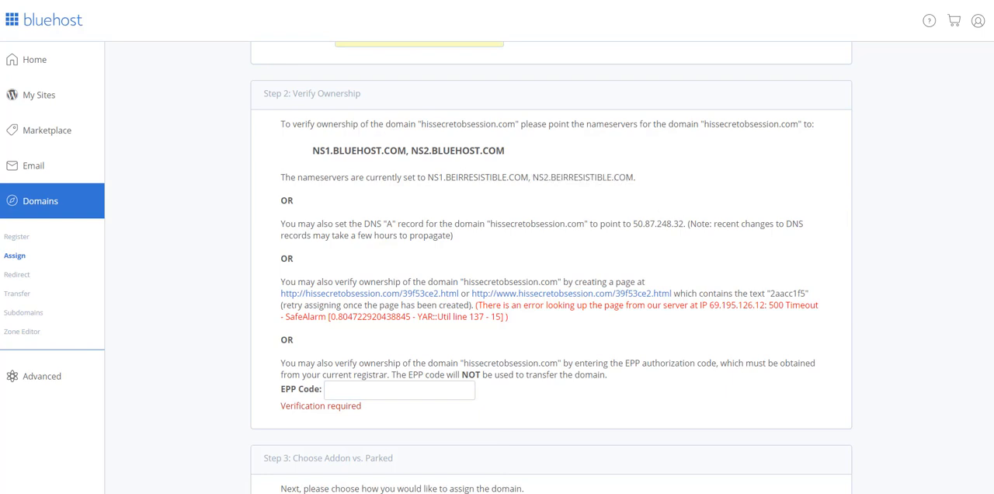
{"action": "key", "text": "alt+Tab"}
{"action": "key", "text": "ctrl+v"}
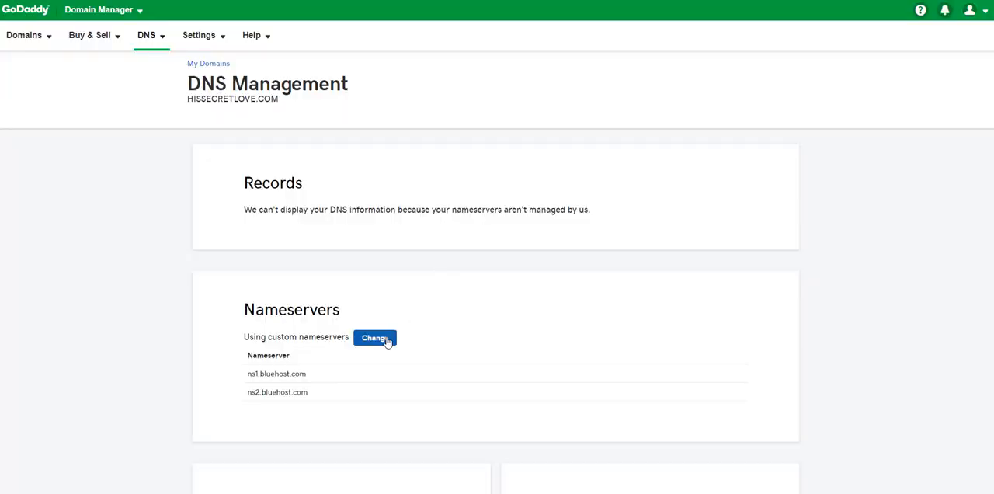
- In GoDaddy, start changing the nameservers of hissecretlove.com, try the Default type and set the type back to Custom
{"action": "left_click", "coordinate": [375, 338]}
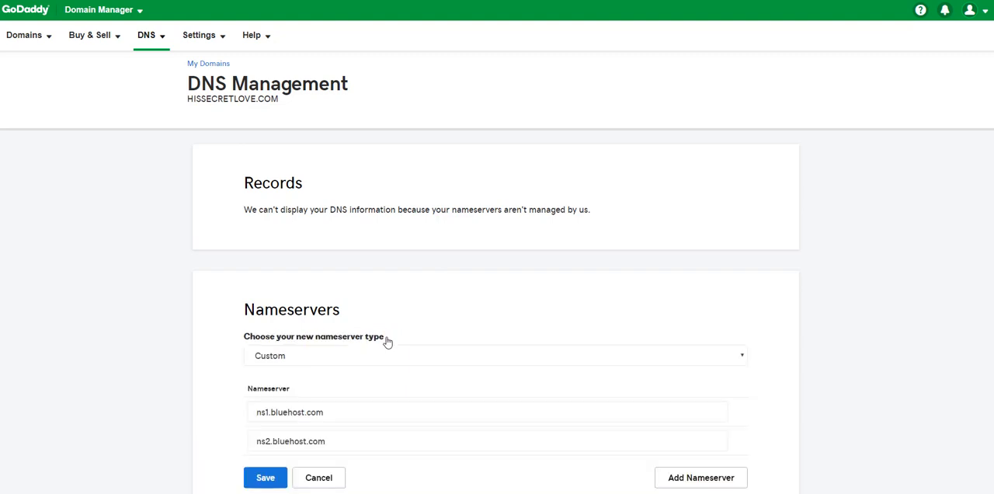
{"action": "left_click", "coordinate": [266, 357]}
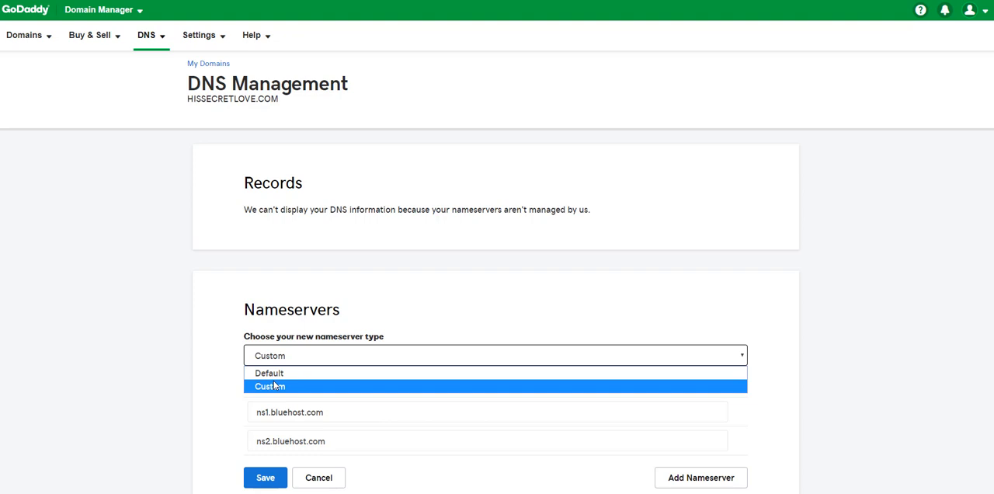
{"action": "left_click", "coordinate": [275, 374]}
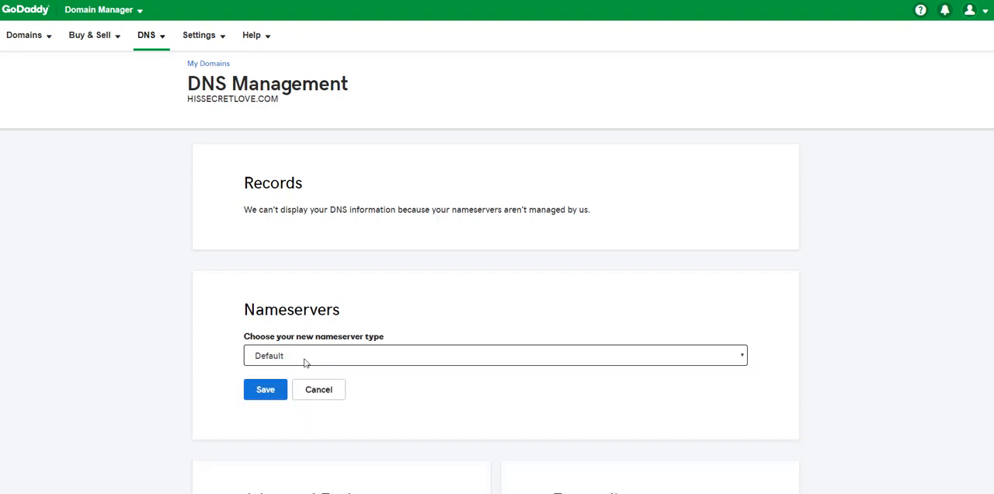
{"action": "left_click", "coordinate": [305, 363]}
{"action": "left_click", "coordinate": [296, 384]}
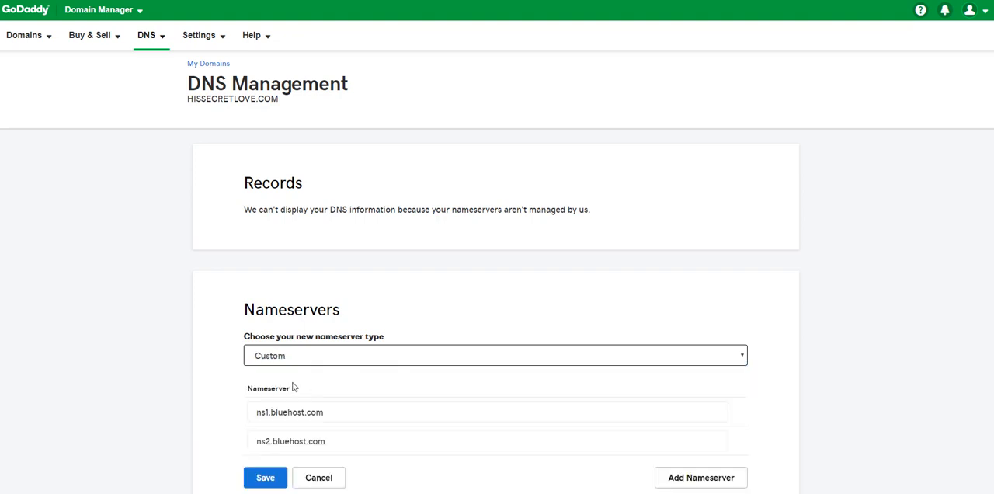
- Replace the first custom nameserver with NS1.BEIRRESISTIBLE.COM copied from the sticky note
{"action": "left_click", "coordinate": [274, 418]}
{"action": "triple_click", "coordinate": [328, 417]}
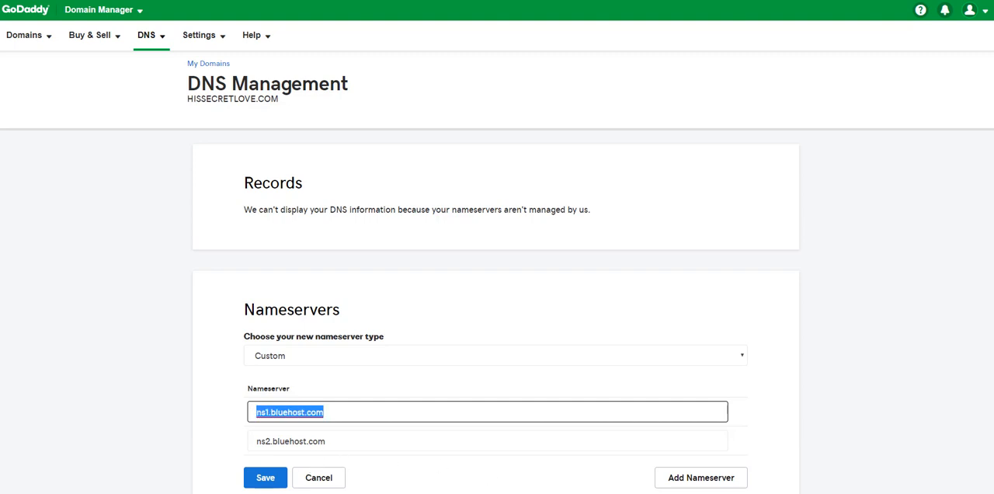
{"action": "left_click", "coordinate": [298, 493]}
{"action": "left_click", "coordinate": [607, 224]}
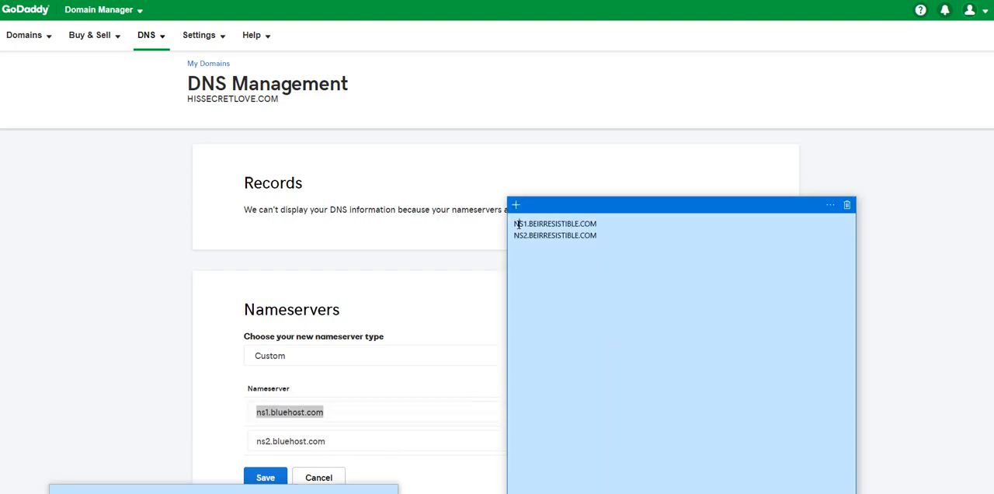
{"action": "triple_click", "coordinate": [518, 225]}
{"action": "key", "text": "ctrl+c"}
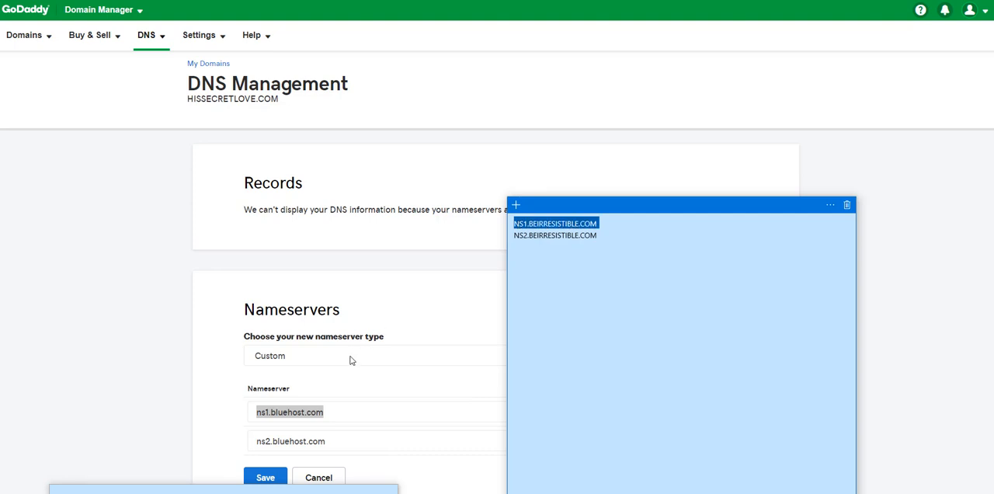
{"action": "left_click", "coordinate": [307, 418]}
{"action": "key", "text": "ctrl+v"}
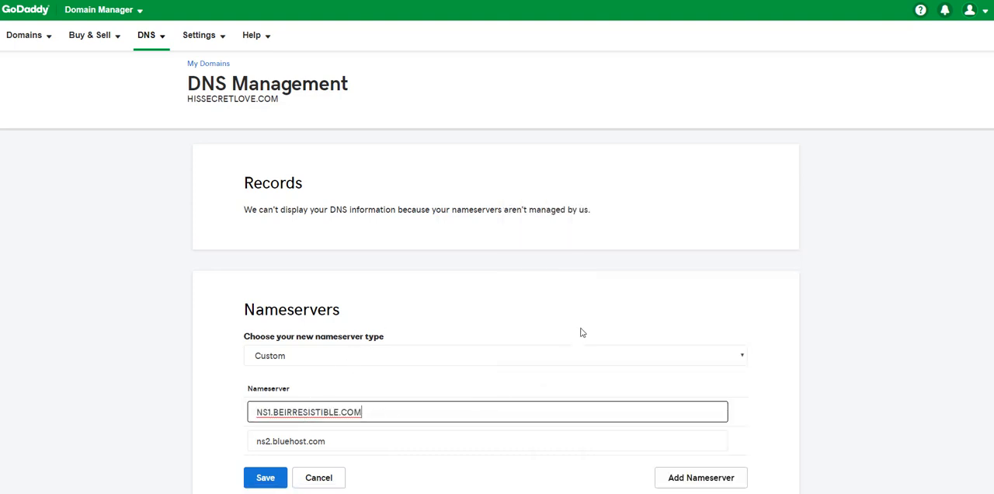
- Replace the second custom nameserver with NS2.BEIRRESISTIBLE.COM copied from the sticky note, and cancel the nameserver change
{"action": "left_click", "coordinate": [337, 441]}
{"action": "double_click", "coordinate": [339, 440]}
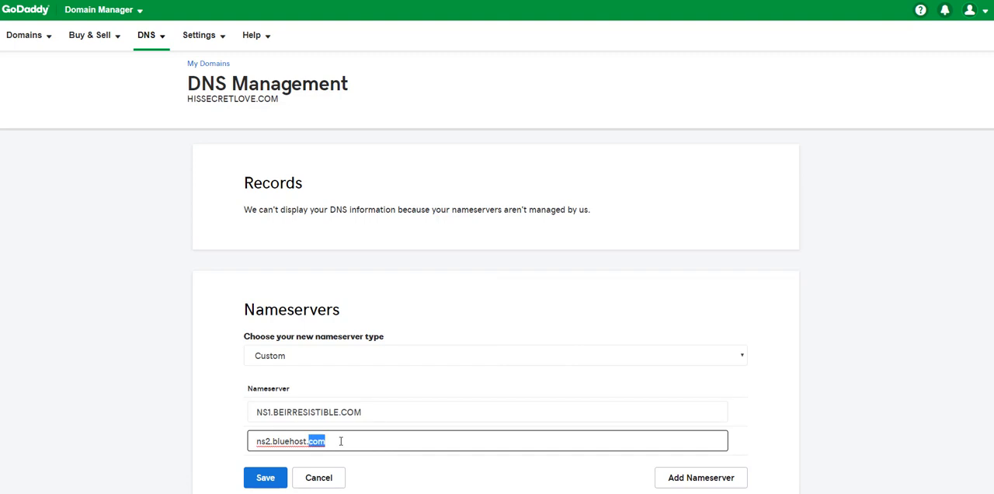
{"action": "key", "text": "alt+Tab"}
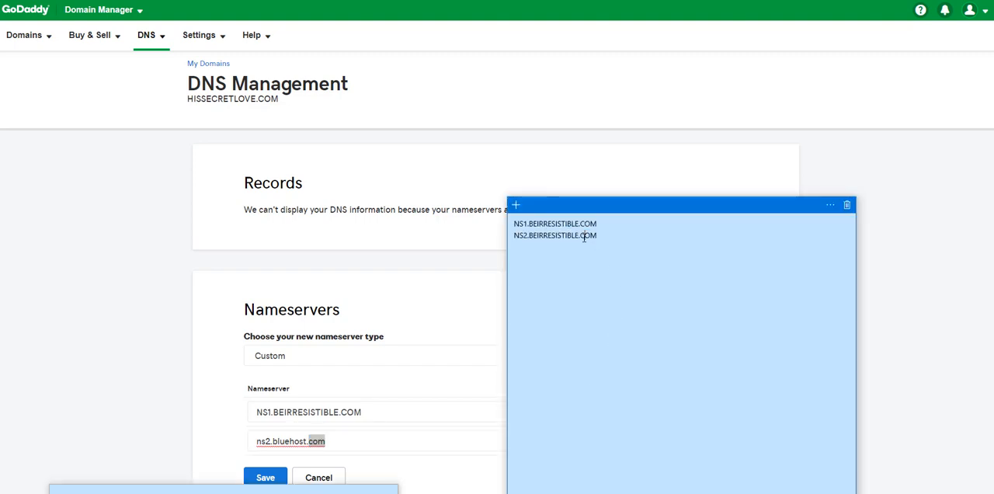
{"action": "triple_click", "coordinate": [586, 236]}
{"action": "key", "text": "alt+Tab"}
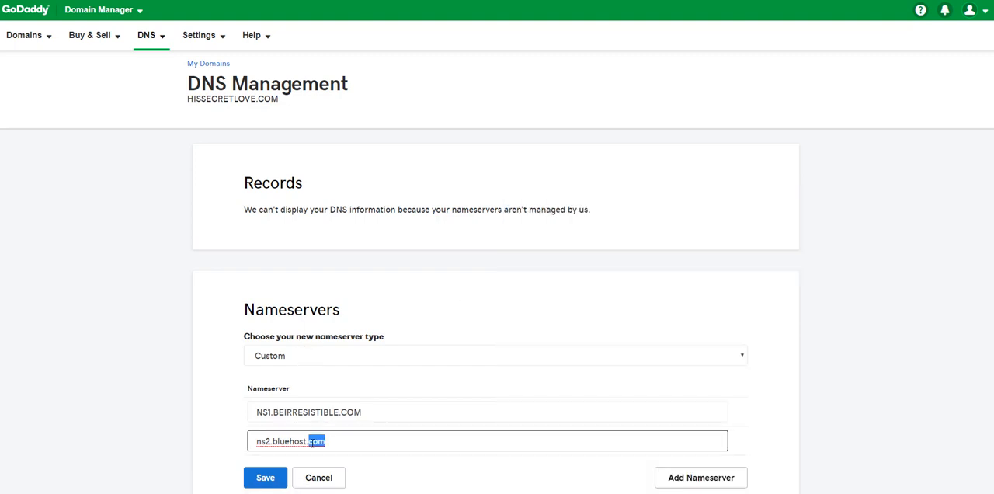
{"action": "key", "text": "ctrl+a"}
{"action": "key", "text": "ctrl+v"}
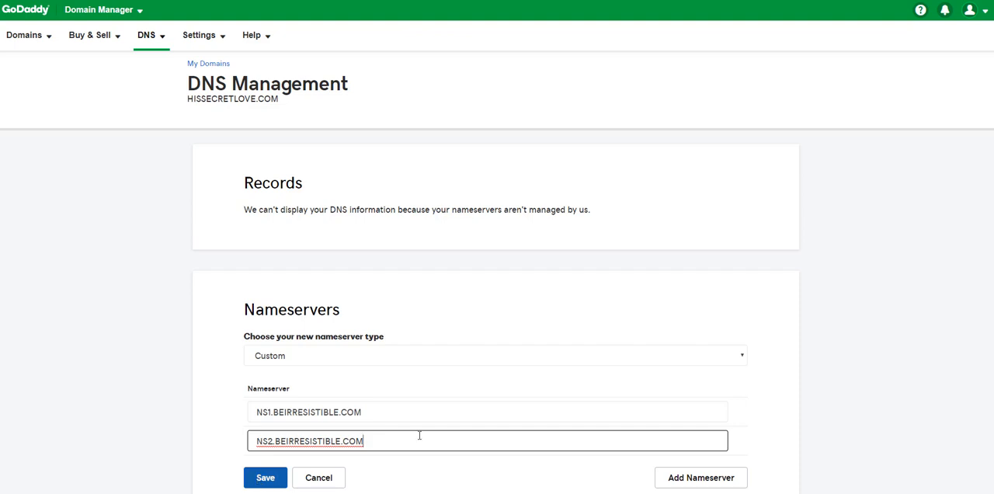
{"action": "left_click", "coordinate": [894, 280]}
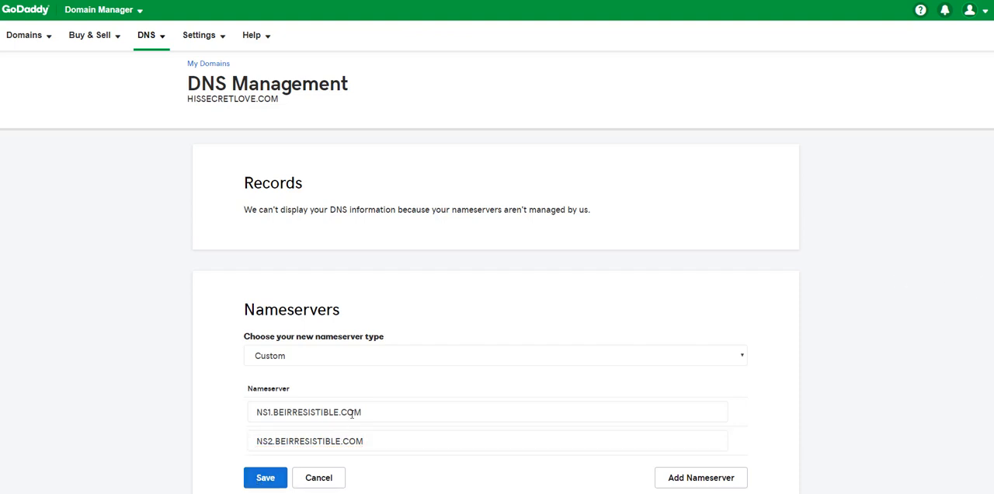
{"action": "left_click", "coordinate": [332, 481]}
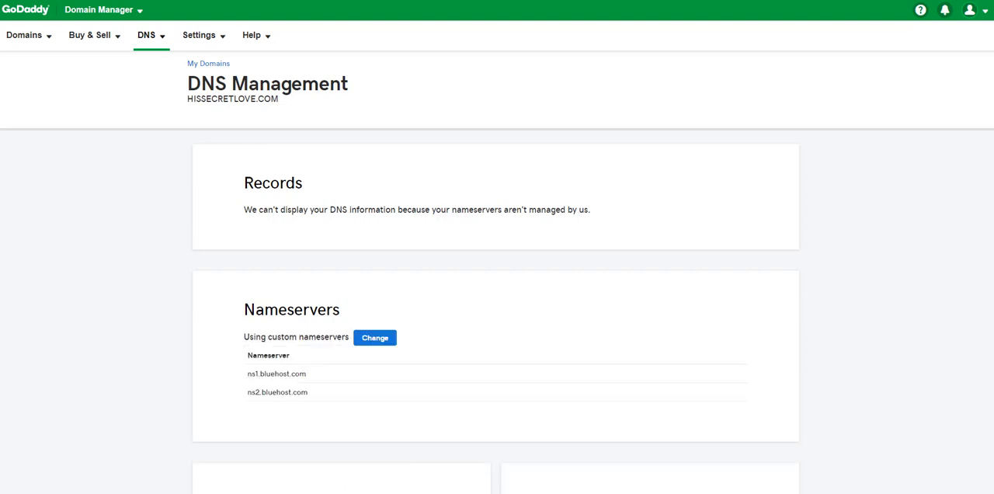
- Examine the two custom nameservers currently set for hissecretlove.com in GoDaddy
{"action": "scroll", "coordinate": [406, 337], "scroll_direction": "down", "scroll_amount": 1}
{"action": "left_click_drag", "start_coordinate": [246, 323], "coordinate": [316, 323]}
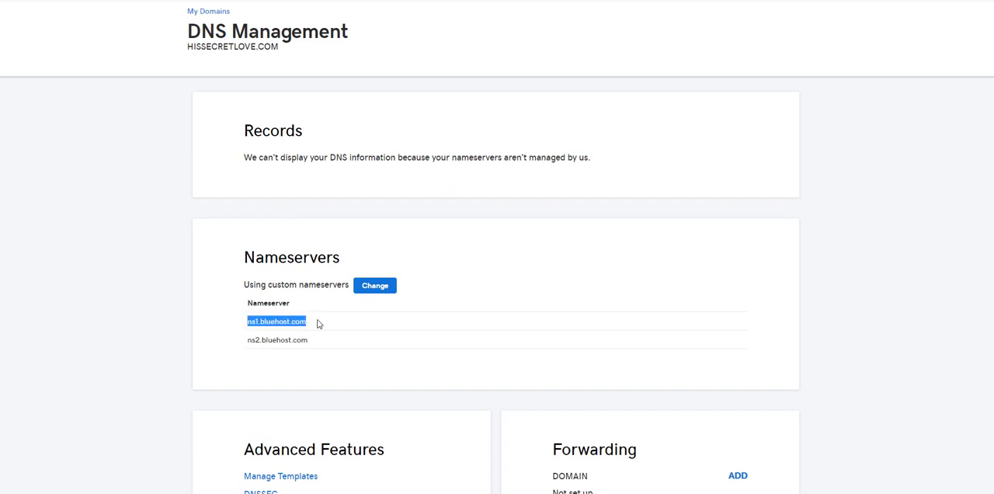
{"action": "double_click", "coordinate": [268, 340]}
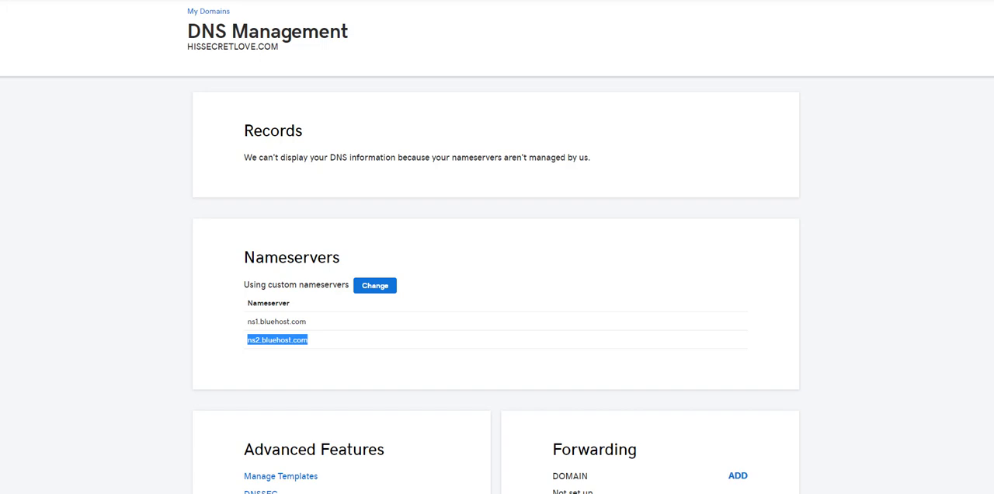
{"action": "scroll", "coordinate": [639, 261], "scroll_direction": "down", "scroll_amount": 2}
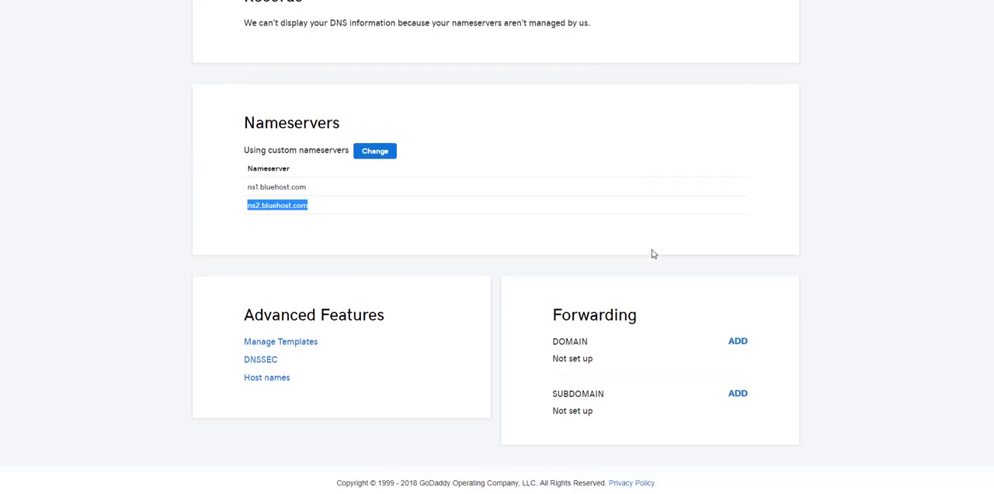
{"action": "scroll", "coordinate": [412, 299], "scroll_direction": "up", "scroll_amount": 3}
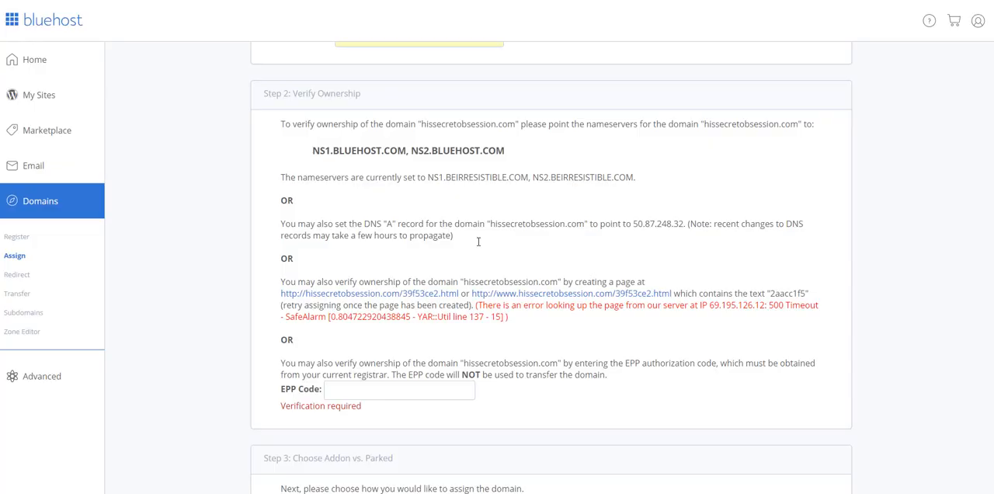
- On the Bluehost Assign Domain page, change the domain not yet associated with the account to hissecretlove.com
{"action": "scroll", "coordinate": [477, 252], "scroll_direction": "up", "scroll_amount": 3}
{"action": "scroll", "coordinate": [425, 55], "scroll_direction": "down", "scroll_amount": 8}
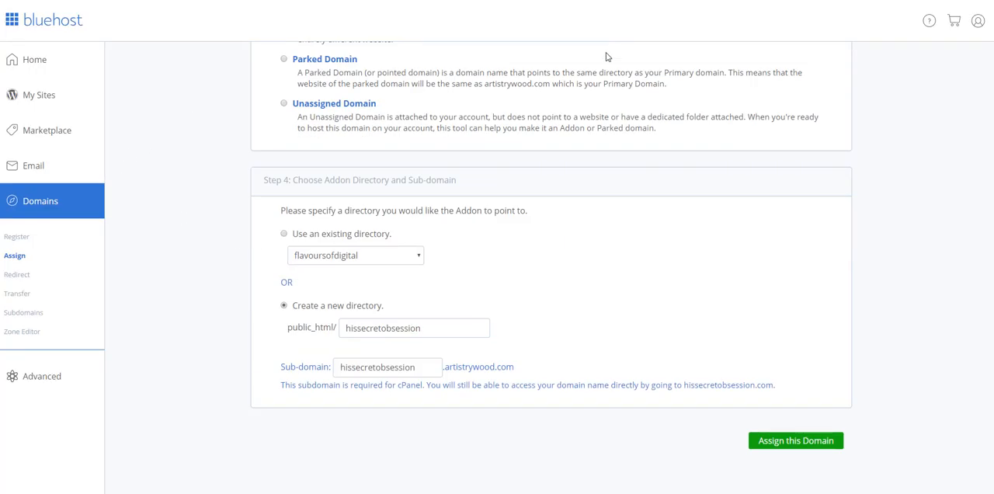
{"action": "scroll", "coordinate": [536, 155], "scroll_direction": "up", "scroll_amount": 8}
{"action": "double_click", "coordinate": [411, 240]}
{"action": "left_click", "coordinate": [412, 241]}
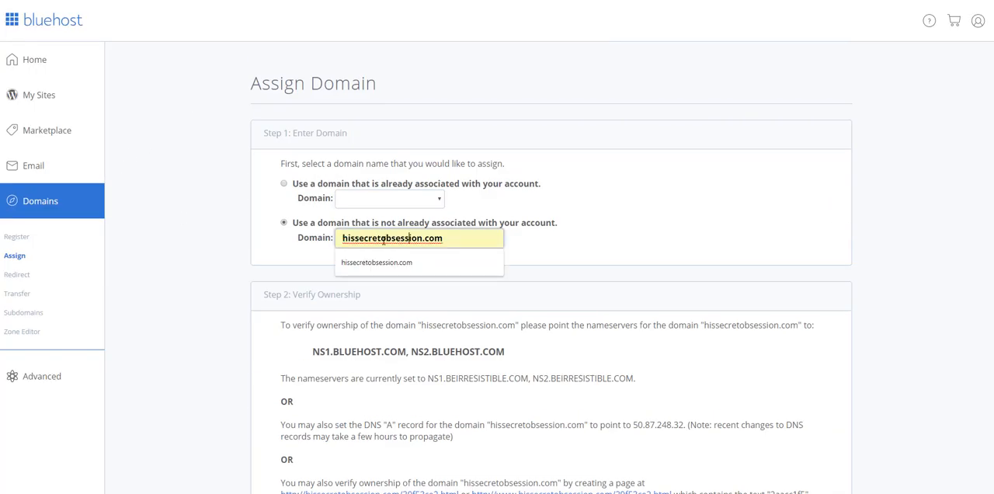
{"action": "left_click_drag", "start_coordinate": [386, 238], "coordinate": [424, 239]}
{"action": "left_click", "coordinate": [381, 241]}
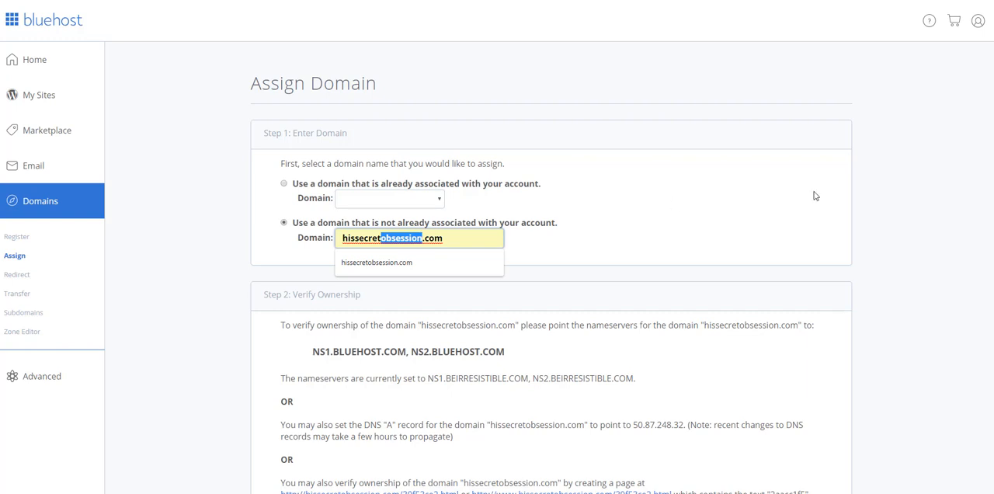
{"action": "type", "text": "lov"}
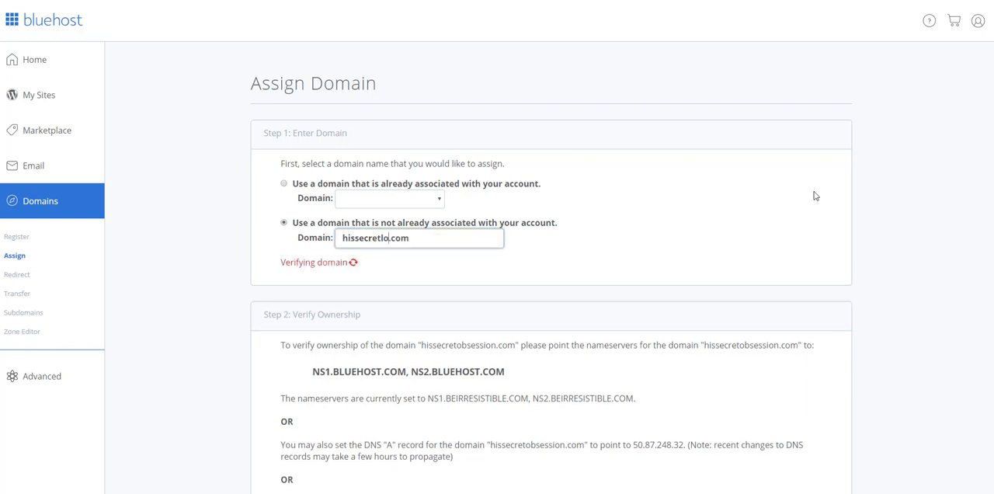
{"action": "type", "text": "e"}
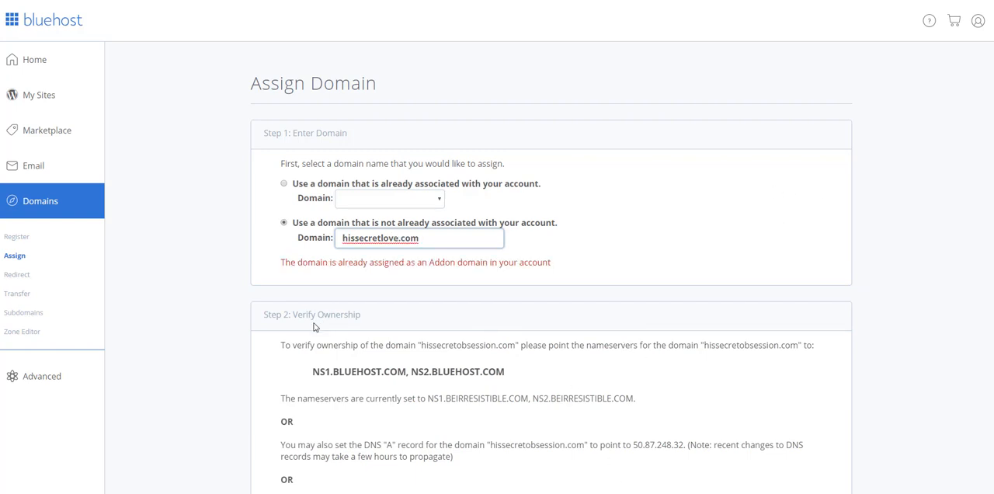
- Check the assignment status of the entered domain and look over the ownership verification and assignment options
{"action": "left_click_drag", "start_coordinate": [287, 263], "coordinate": [572, 262]}
{"action": "left_click", "coordinate": [602, 288]}
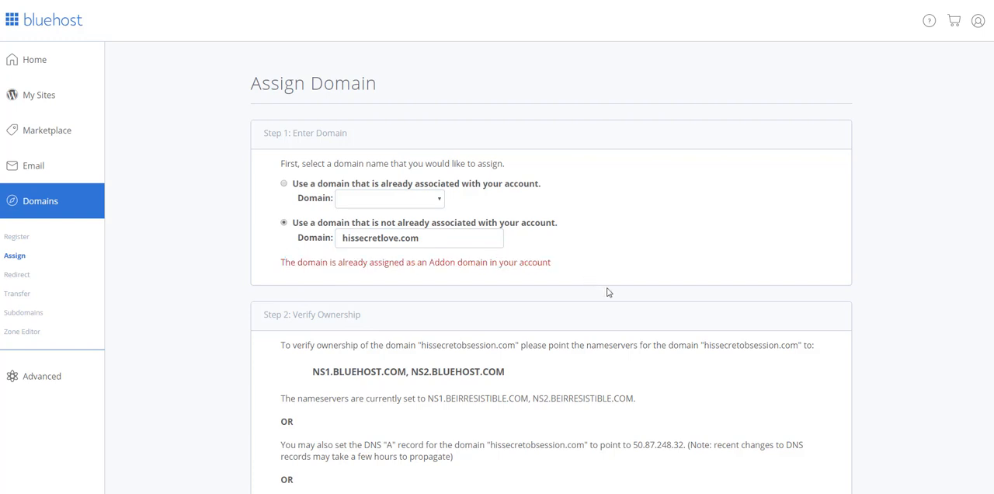
{"action": "scroll", "coordinate": [605, 297], "scroll_direction": "down", "scroll_amount": 5}
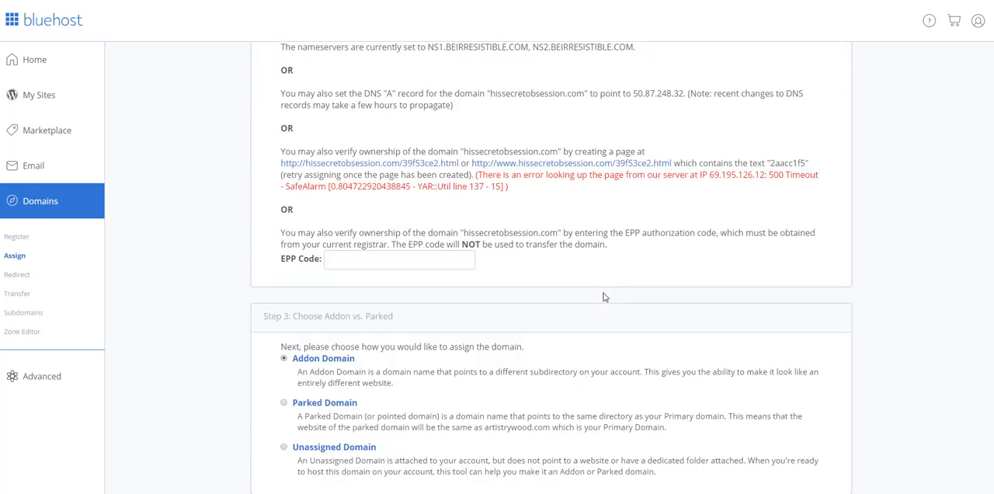
{"action": "scroll", "coordinate": [605, 298], "scroll_direction": "up", "scroll_amount": 5}
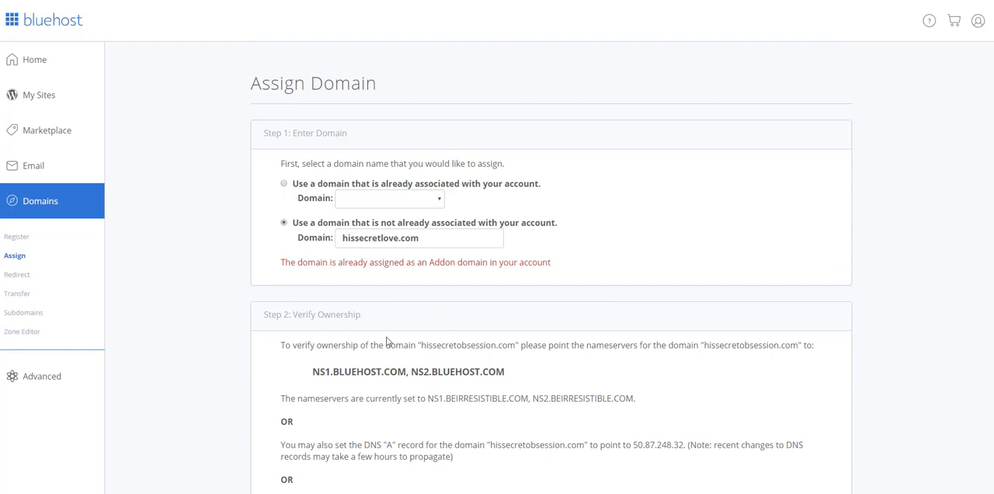
{"action": "scroll", "coordinate": [390, 346], "scroll_direction": "down", "scroll_amount": 5}
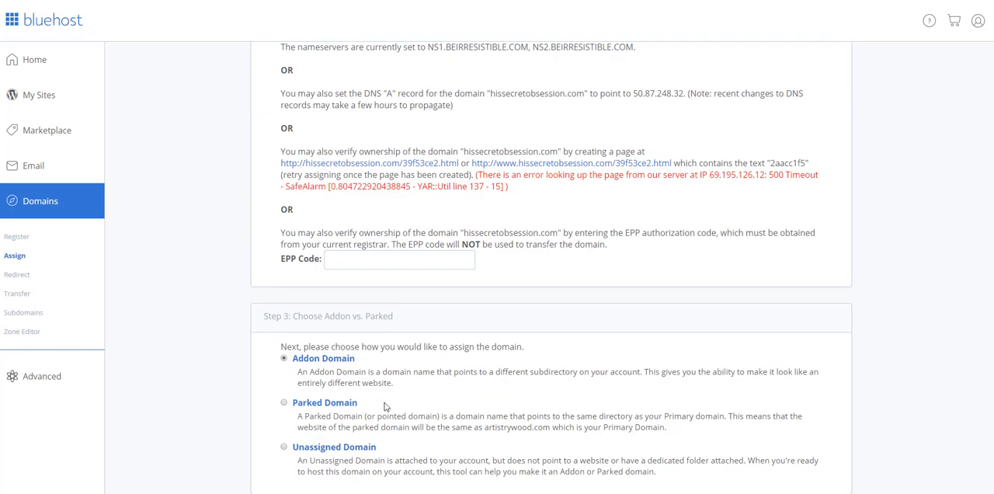
{"action": "scroll", "coordinate": [385, 407], "scroll_direction": "down", "scroll_amount": 5}
{"action": "scroll", "coordinate": [455, 297], "scroll_direction": "up", "scroll_amount": 5}
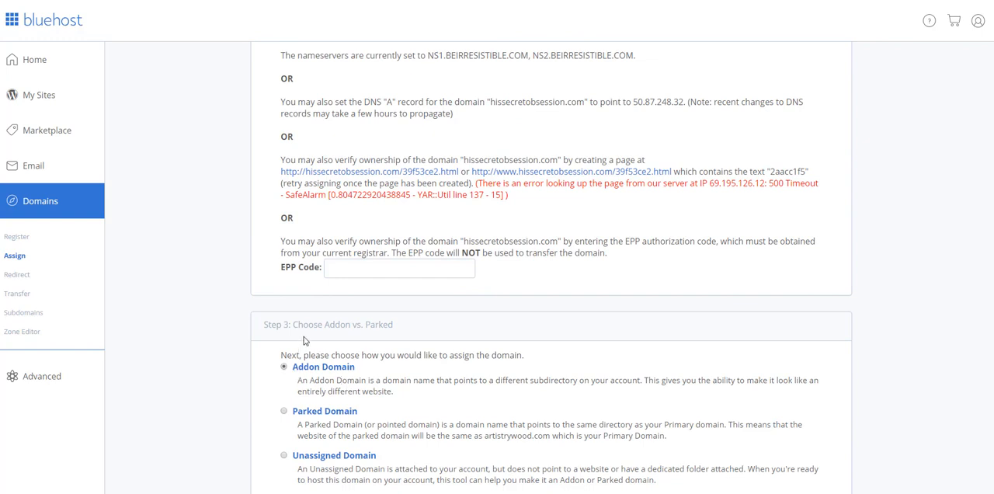
- Review the first three stages of the domain assignment: entering the domain, verifying ownership and choosing Addon vs. Parked
{"action": "left_click_drag", "start_coordinate": [298, 325], "coordinate": [430, 328]}
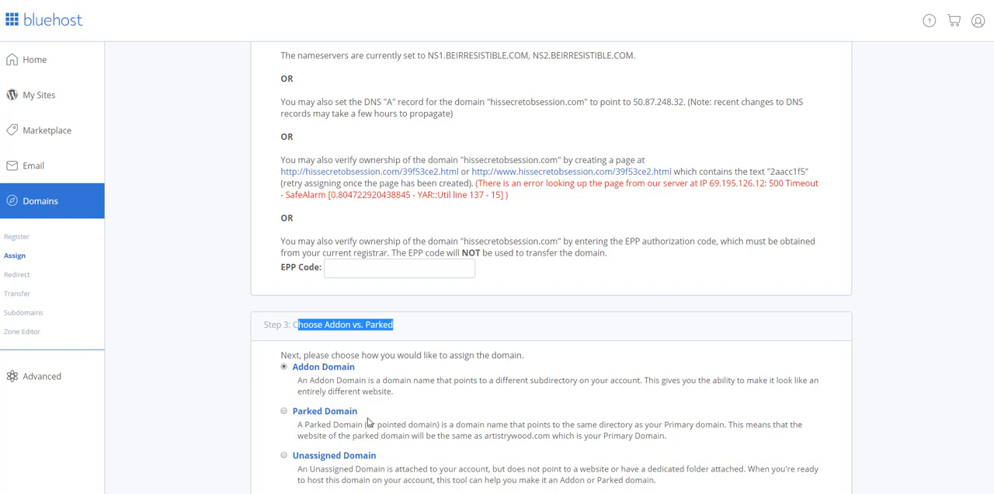
{"action": "scroll", "coordinate": [464, 324], "scroll_direction": "up", "scroll_amount": 5}
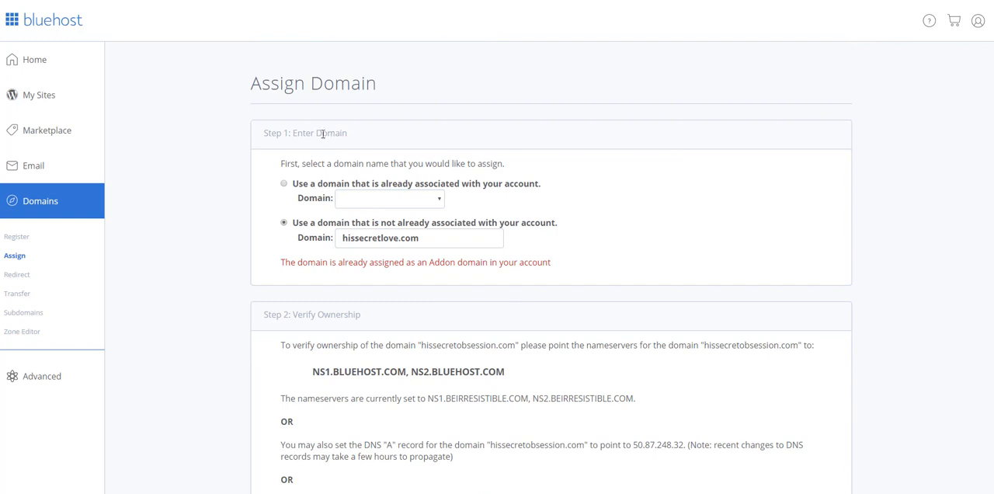
{"action": "left_click_drag", "start_coordinate": [269, 132], "coordinate": [399, 136]}
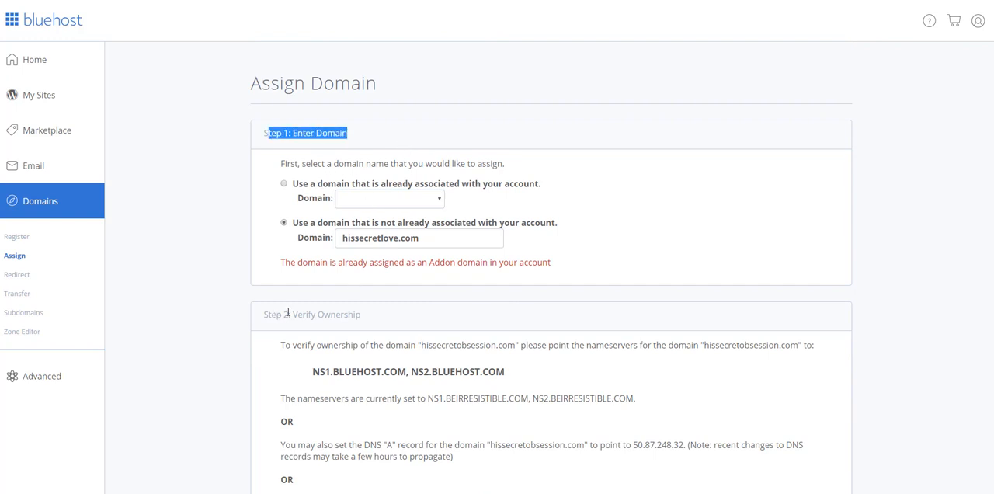
{"action": "left_click_drag", "start_coordinate": [288, 312], "coordinate": [360, 314]}
{"action": "scroll", "coordinate": [772, 305], "scroll_direction": "down", "scroll_amount": 7}
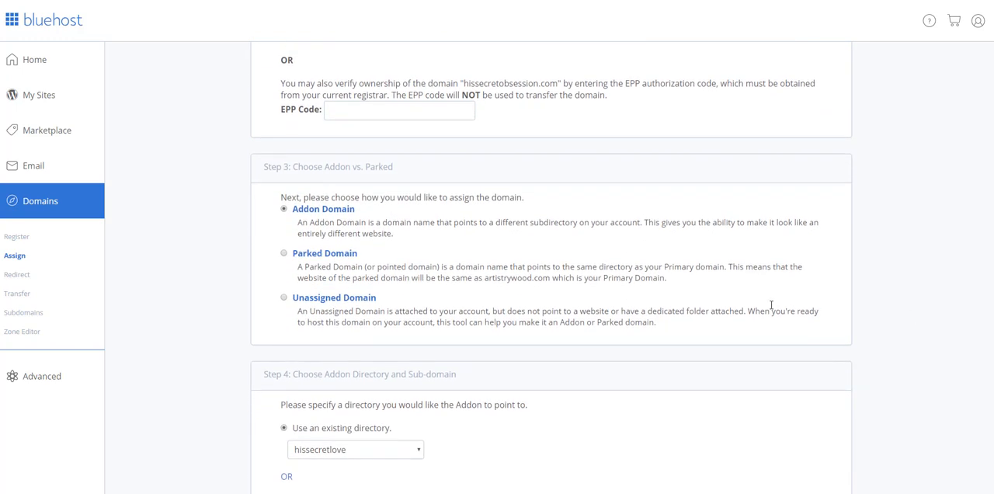
{"action": "left_click_drag", "start_coordinate": [264, 166], "coordinate": [386, 177]}
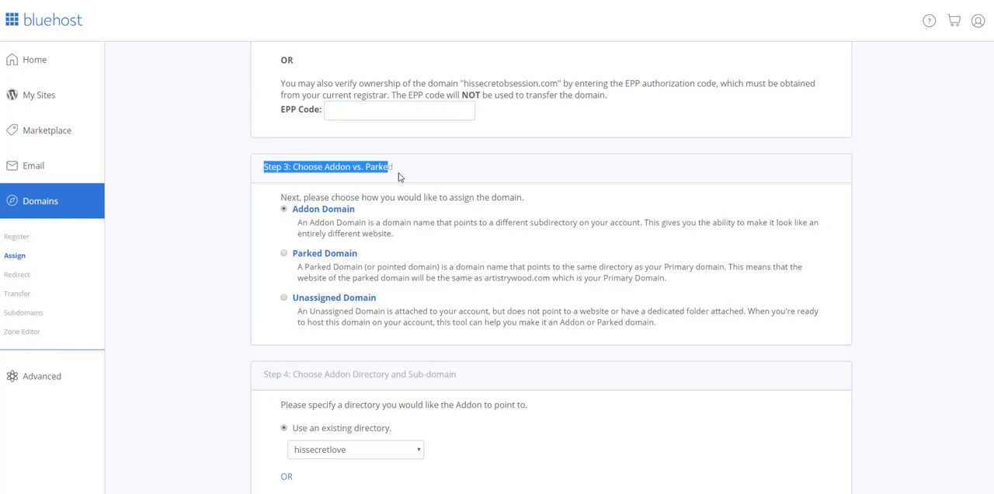
{"action": "left_click", "coordinate": [399, 178]}
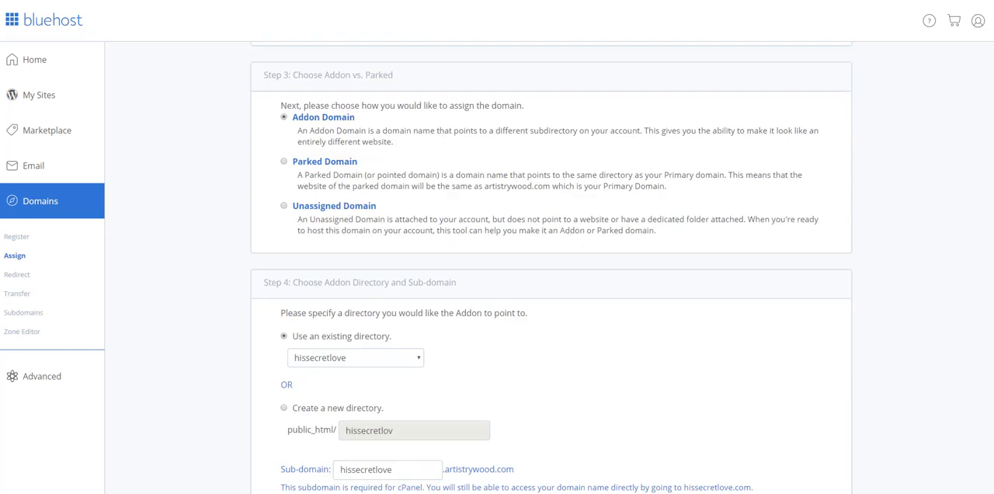
- Review the addon directory and sub-domain settings for hissecretlove.com against the rest of the assignment form
{"action": "scroll", "coordinate": [579, 342], "scroll_direction": "down", "scroll_amount": 1}
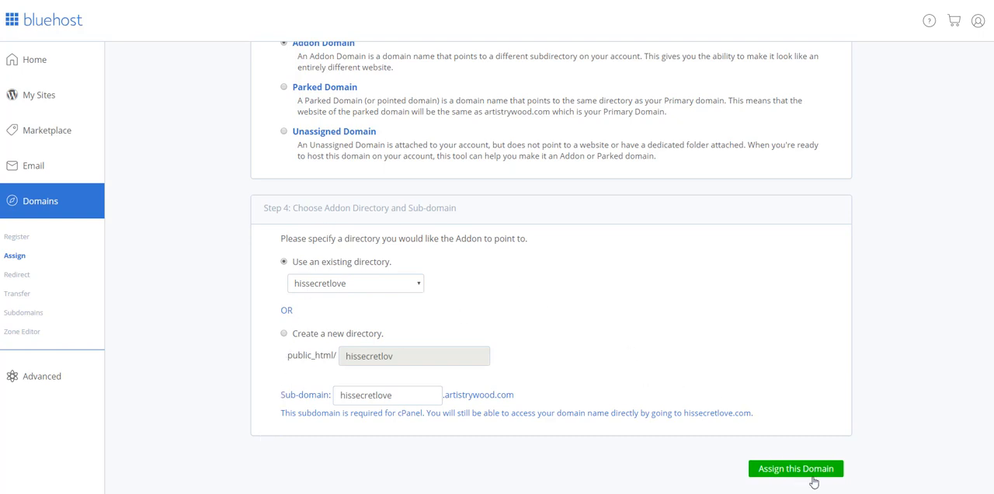
{"action": "scroll", "coordinate": [551, 266], "scroll_direction": "up", "scroll_amount": 1}
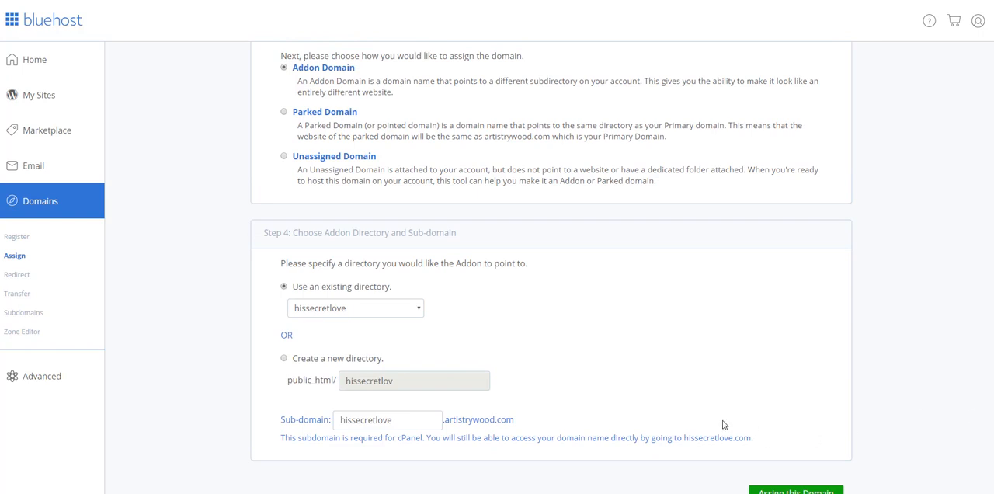
{"action": "scroll", "coordinate": [658, 324], "scroll_direction": "up", "scroll_amount": 7}
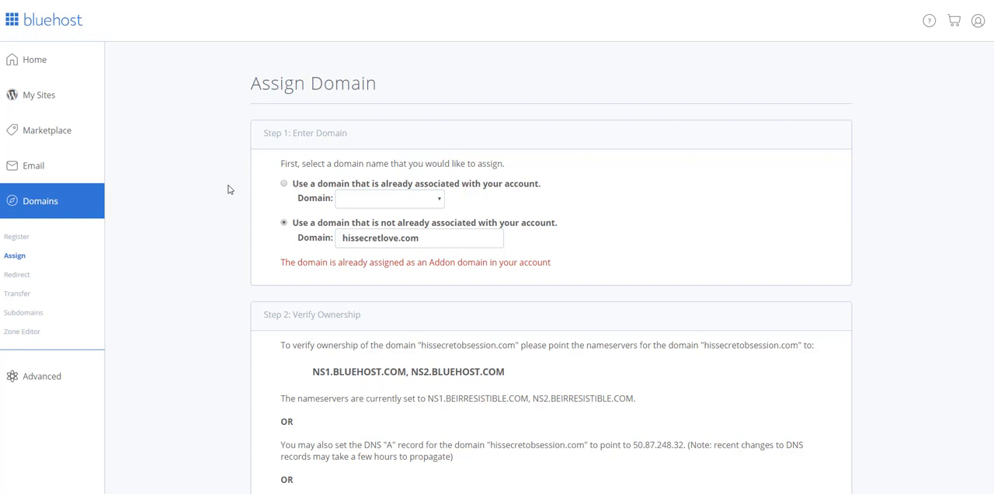
{"action": "scroll", "coordinate": [976, 449], "scroll_direction": "down", "scroll_amount": 10}
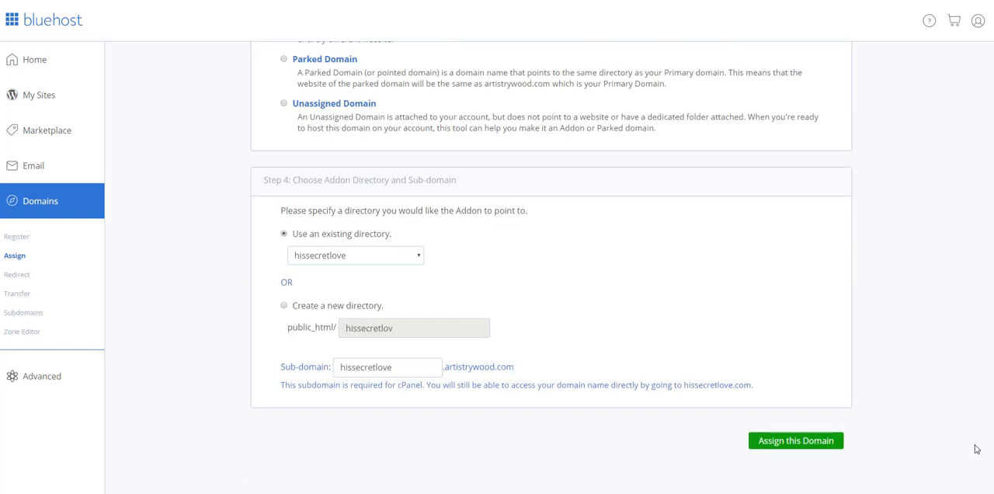